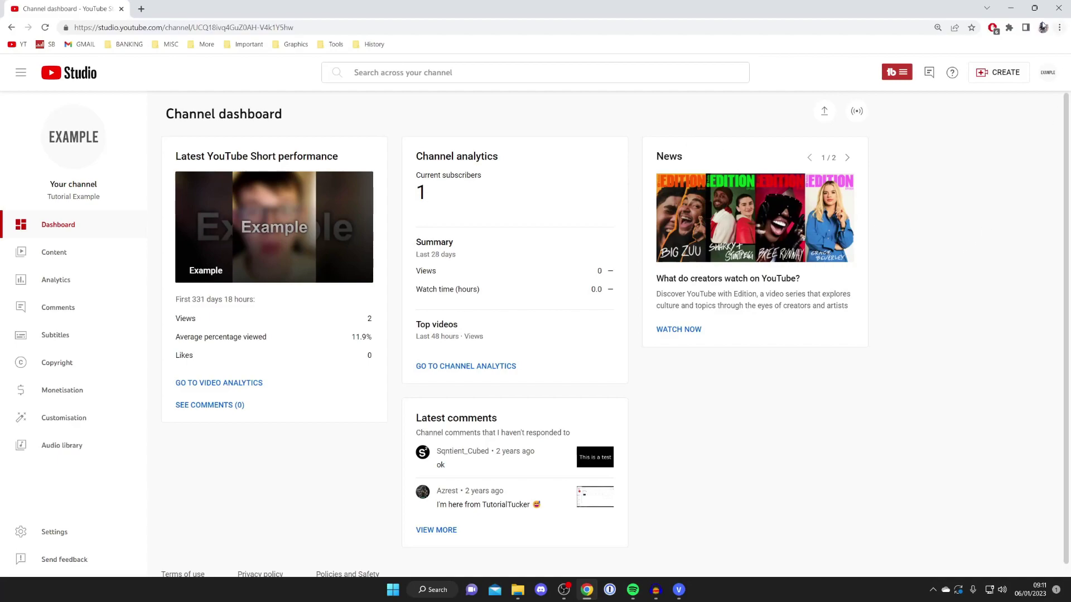
Open the channel's Content video list, briefly checking the TubeBuddy tools menu
left_click(997, 77)
left_click(74, 253)
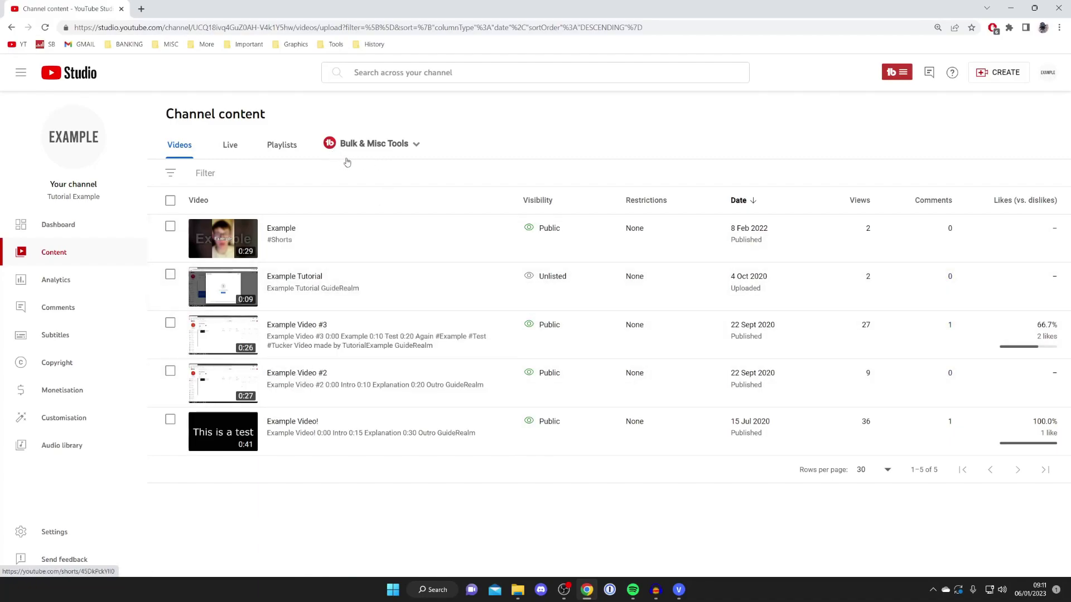
left_click(892, 73)
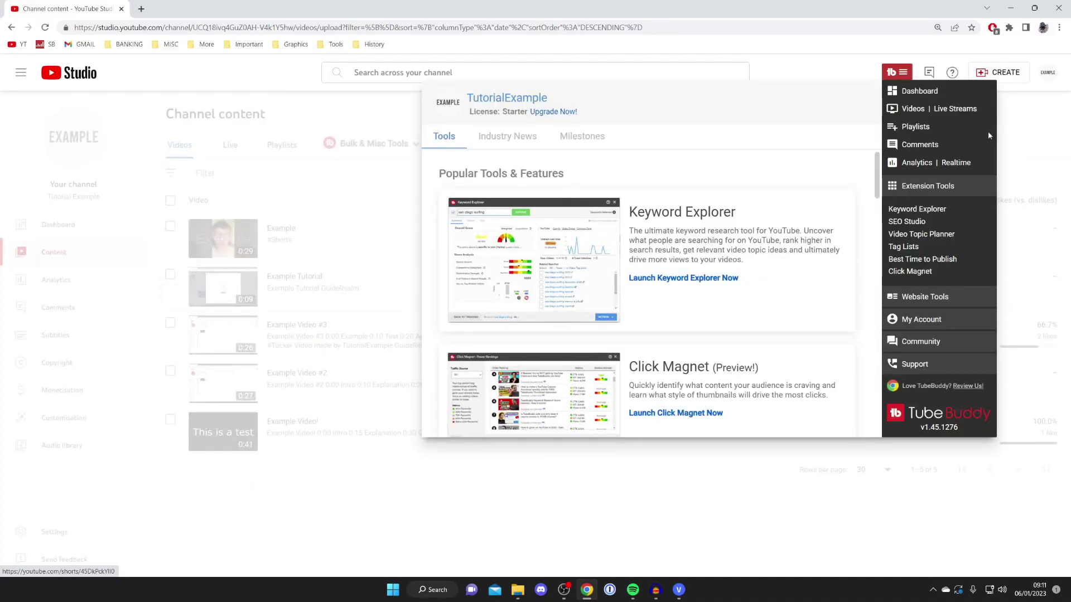
left_click(1060, 150)
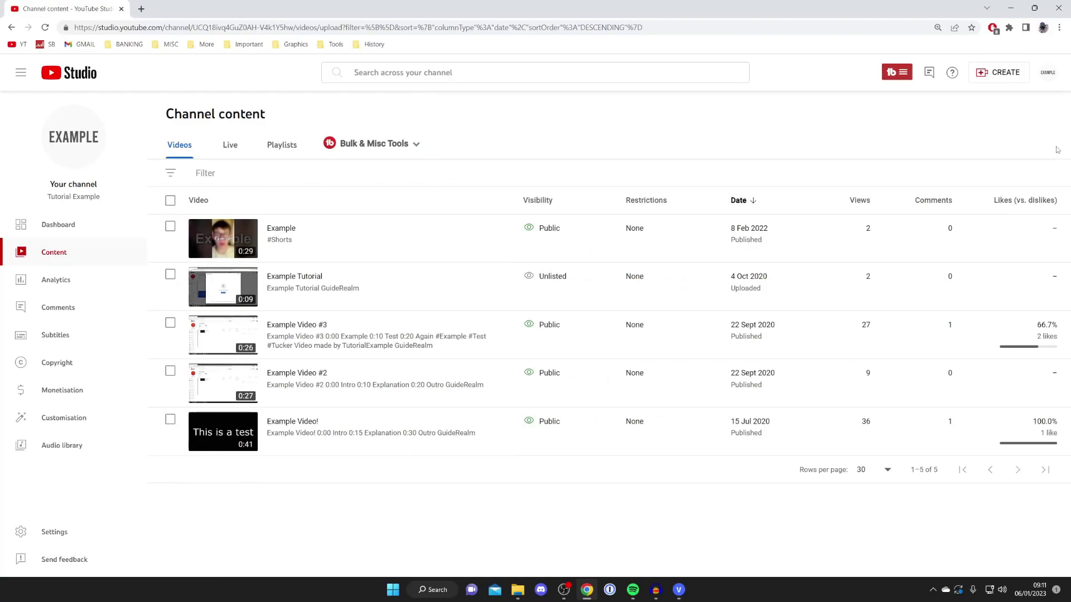
mouse_move(215, 387)
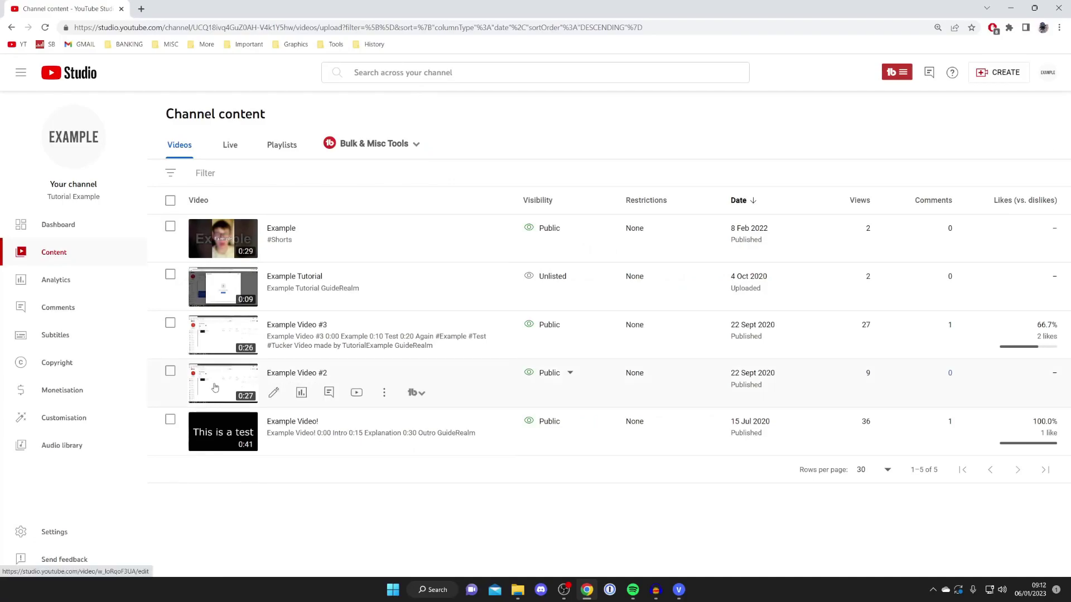
Open Example Video #2's details page, then switch to its Editor
left_click(236, 382)
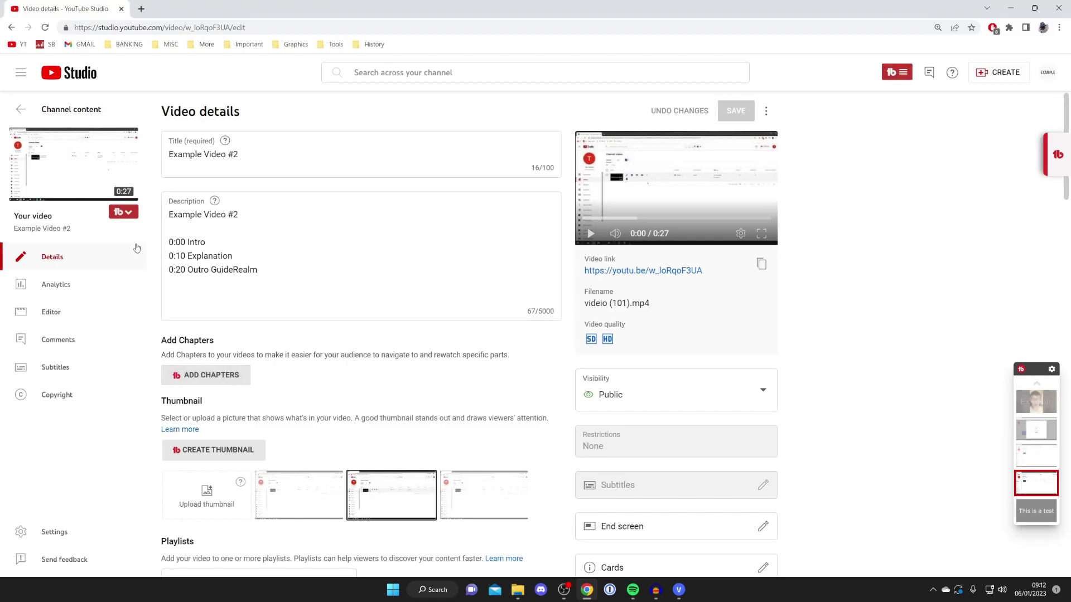
left_click(32, 316)
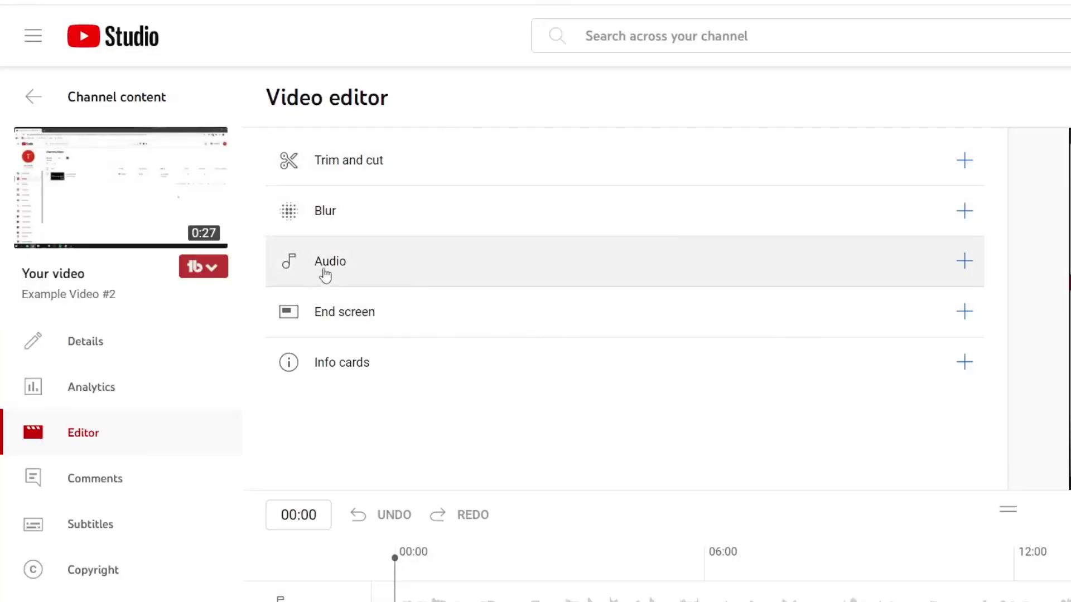
Open the Audio music library, preview and stop Silent Night, then preview Desert Planet
left_click(964, 263)
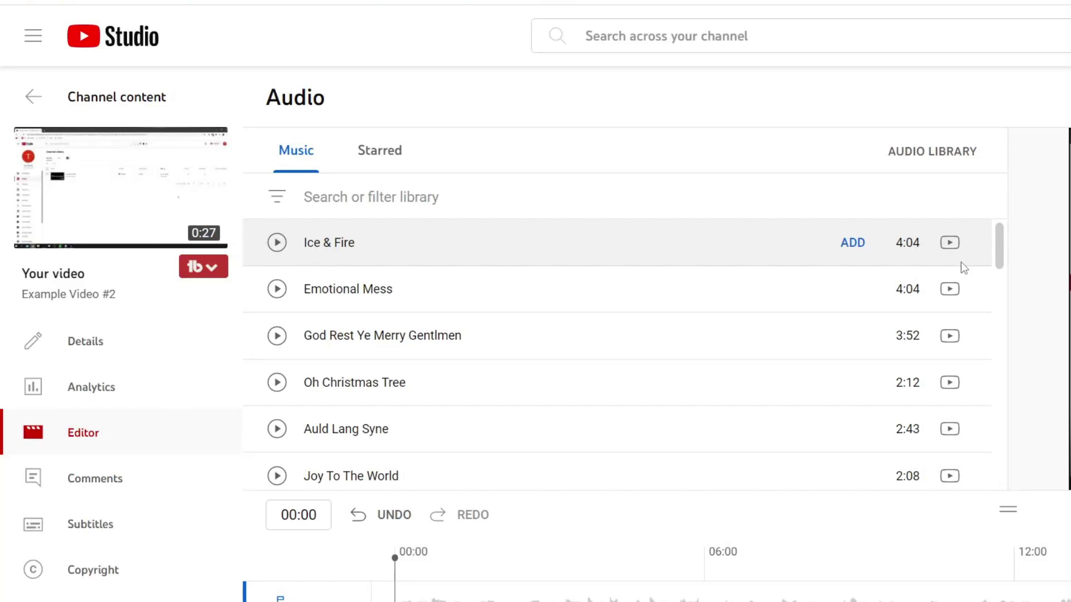
scroll(751, 339, "down", 2)
scroll(750, 339, "down", 3)
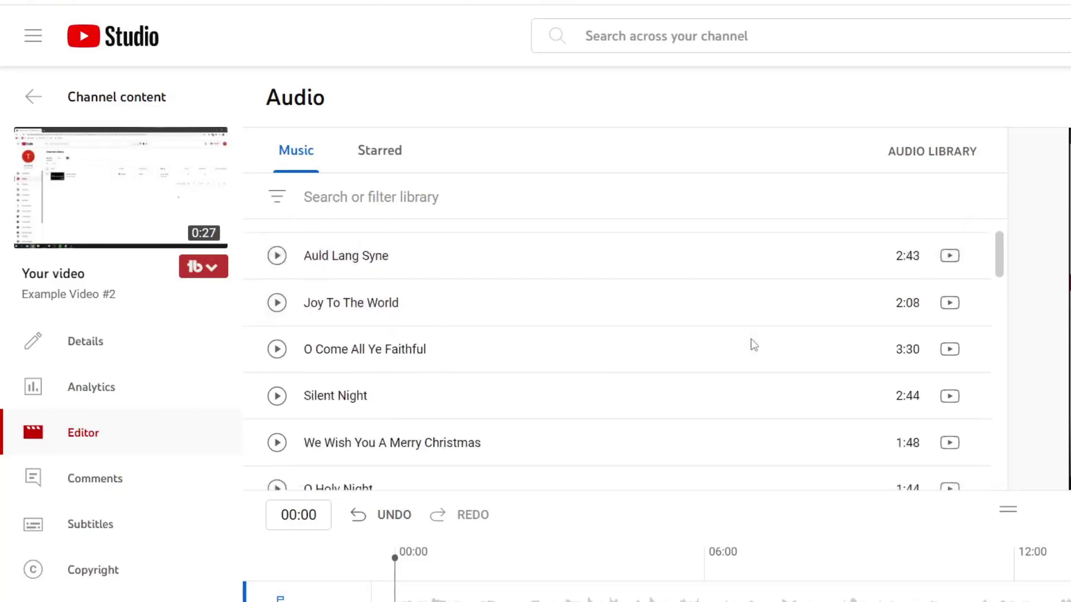
scroll(750, 339, "down", 1)
scroll(751, 339, "down", 5)
scroll(751, 339, "up", 5)
scroll(751, 339, "up", 2)
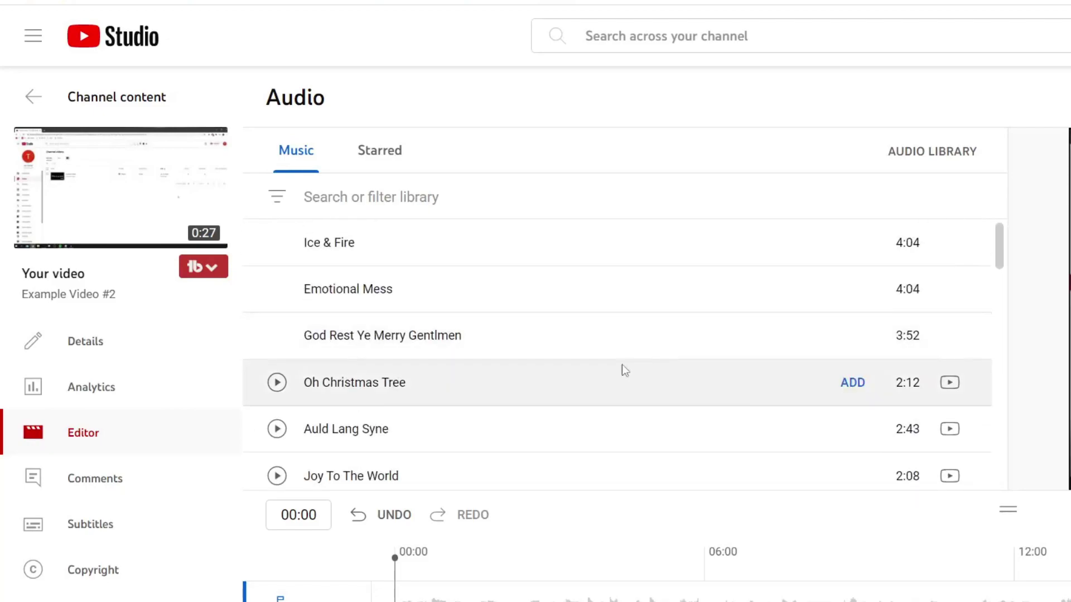
scroll(349, 311, "down", 3)
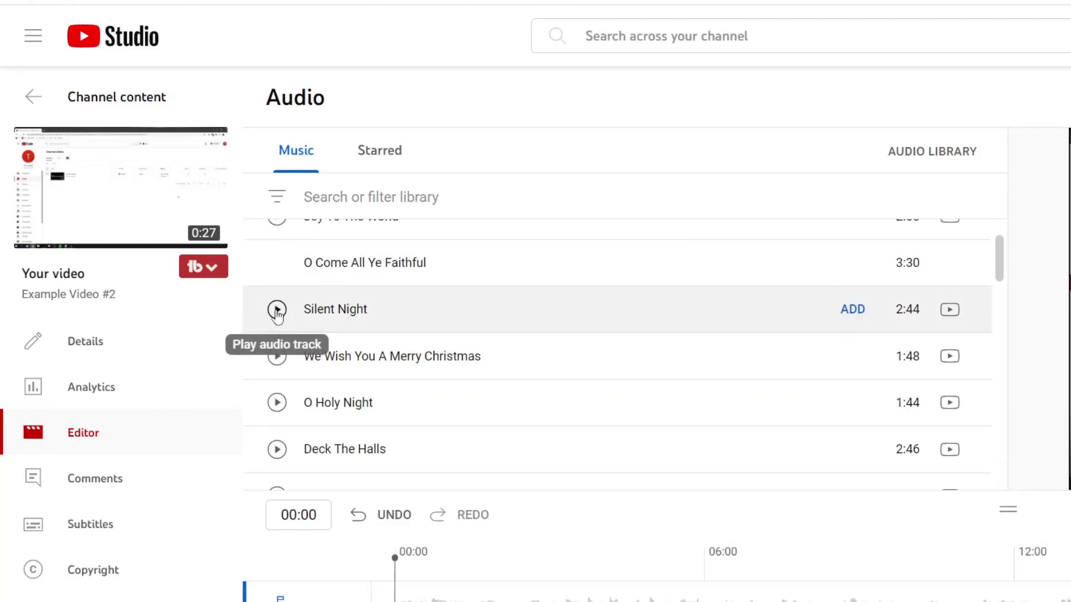
left_click(277, 310)
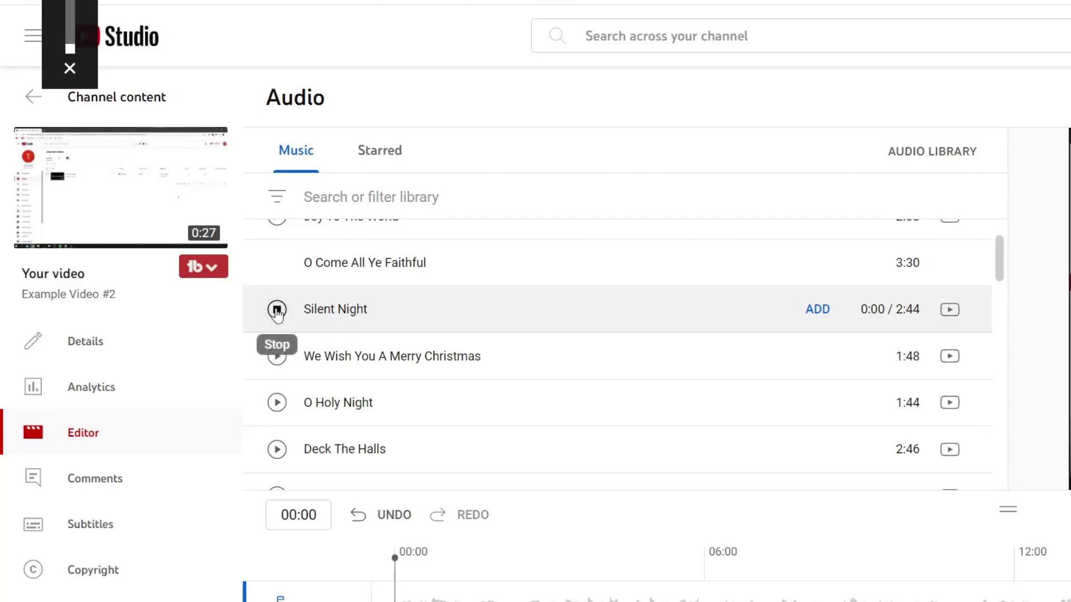
left_click(277, 310)
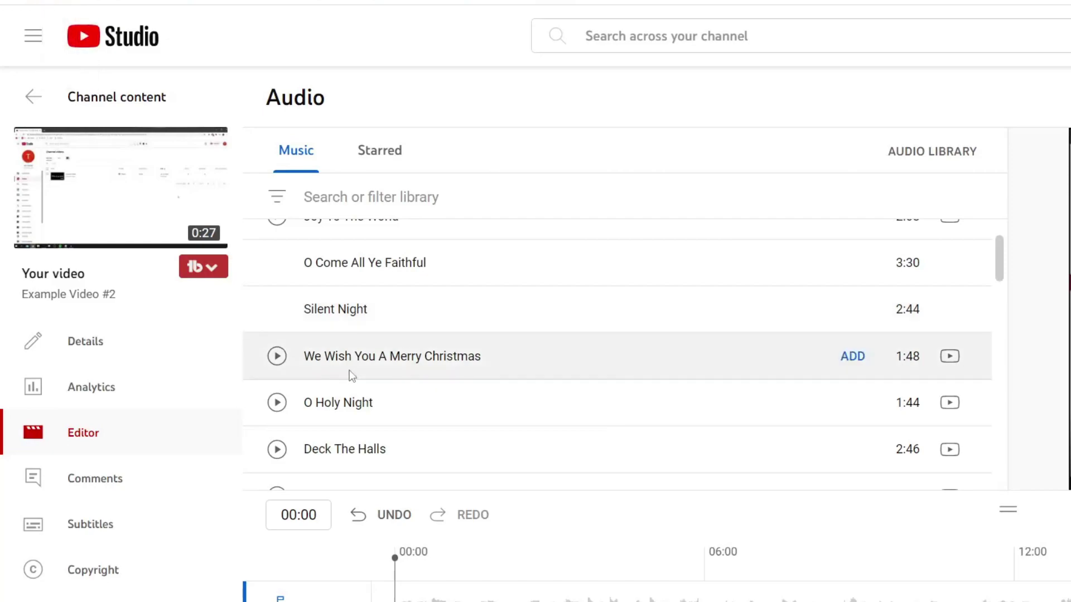
scroll(411, 358, "down", 5)
scroll(416, 393, "down", 1)
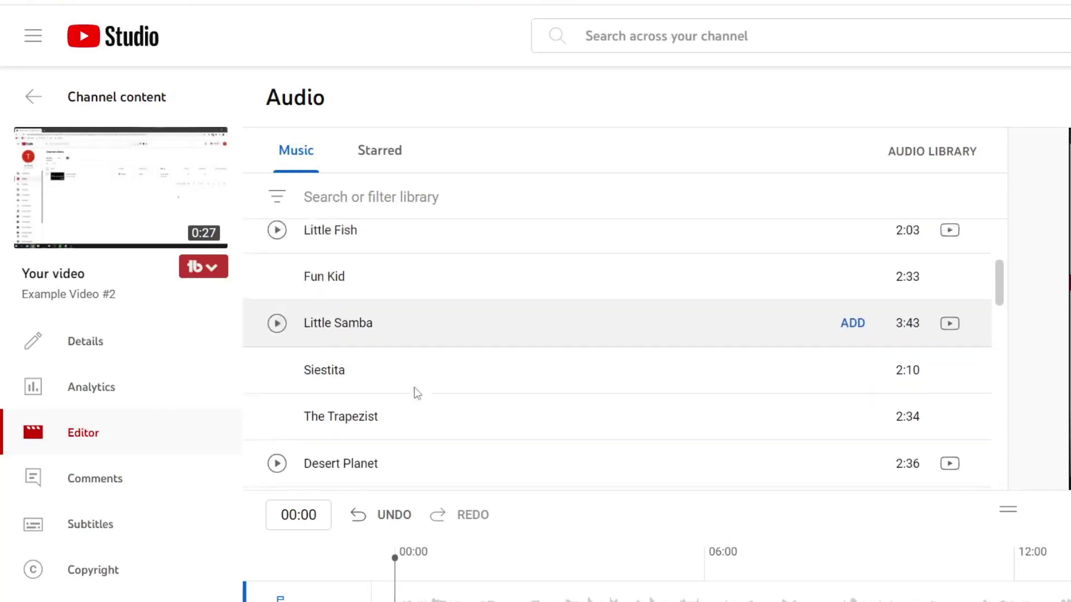
scroll(416, 393, "down", 1)
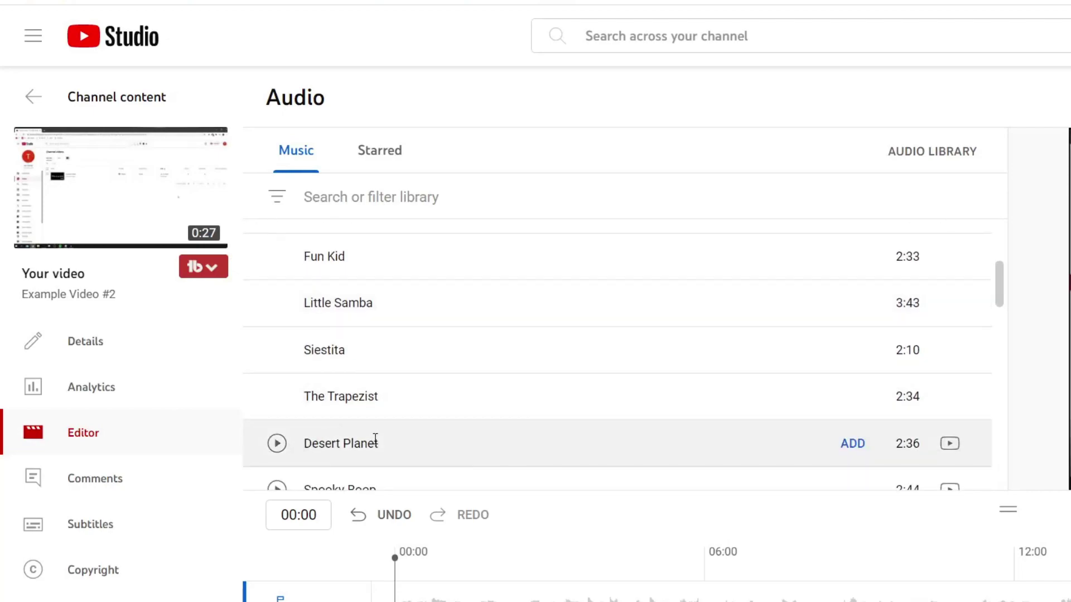
left_click(277, 443)
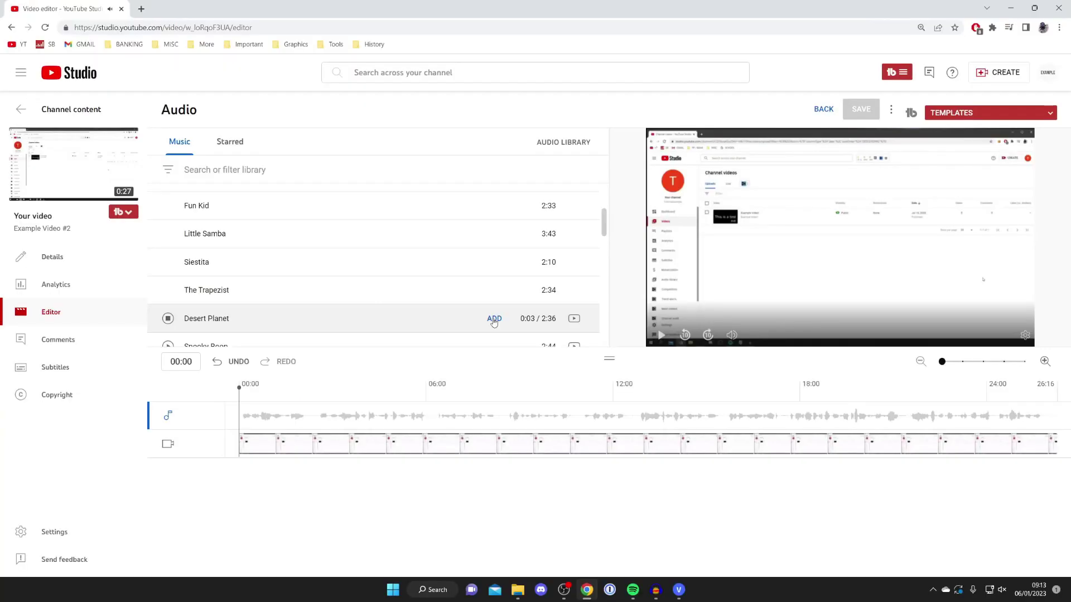
Add Desert Planet to the audio track, then trim both ends and reposition the clip
left_click(494, 319)
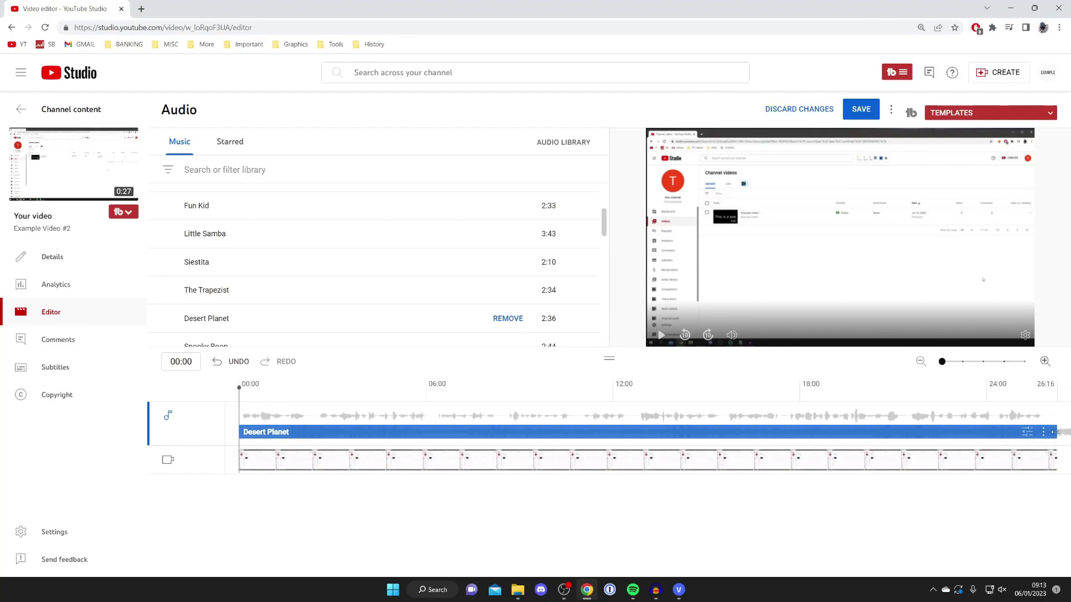
left_click_drag(1054, 433, 546, 431)
left_click_drag(236, 433, 371, 432)
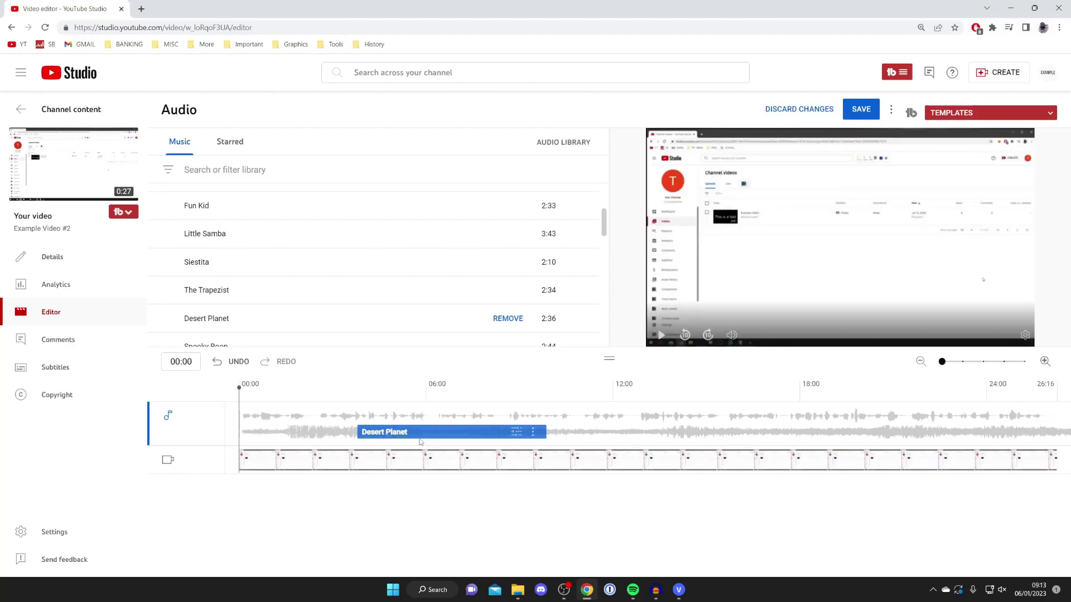
mouse_move(401, 433)
left_mouse_down()
mouse_move(283, 432)
mouse_move(417, 432)
left_mouse_up()
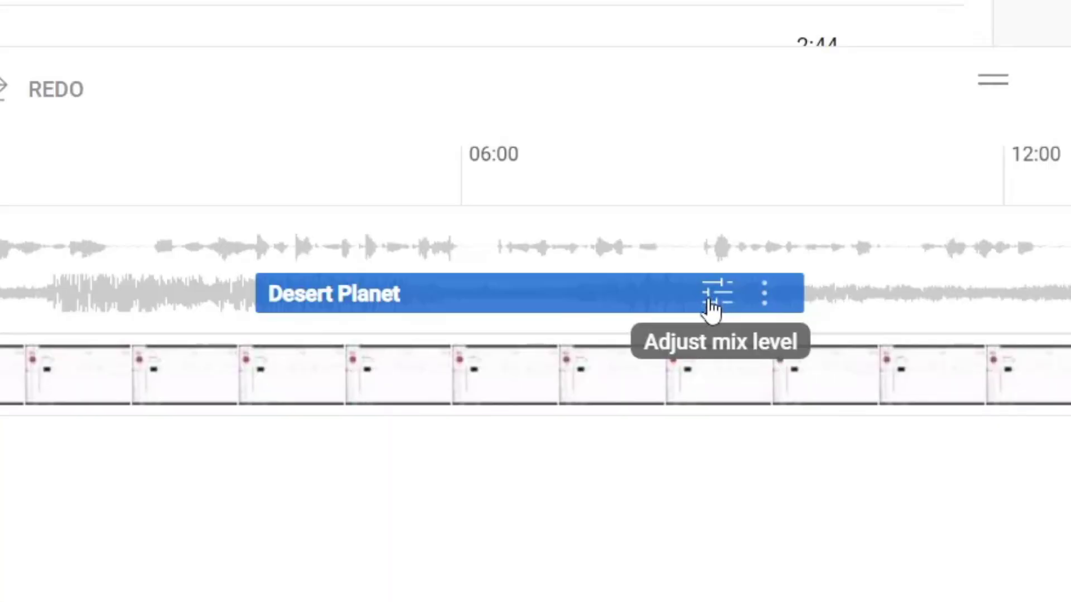
left_click(710, 300)
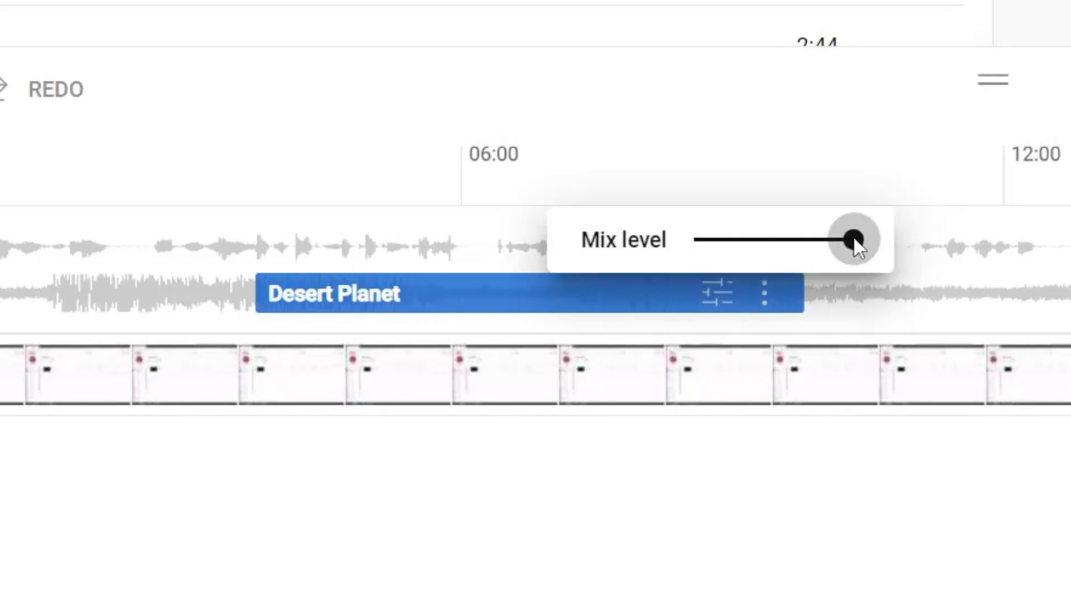
Lower Desert Planet's mix level to just under half
left_click_drag(853, 238, 770, 241)
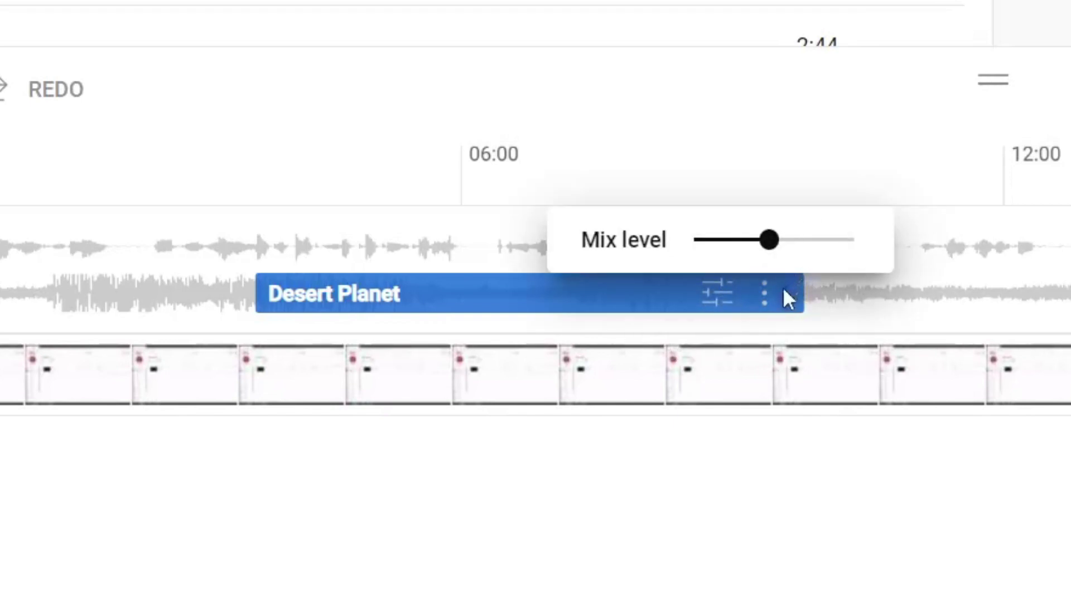
left_click(734, 295)
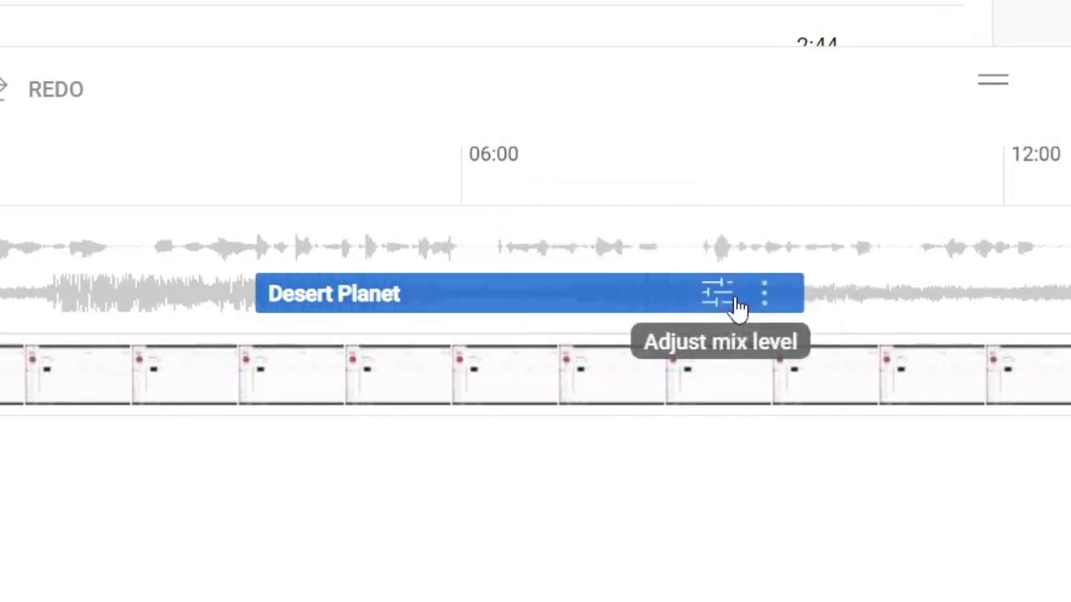
left_click(766, 295)
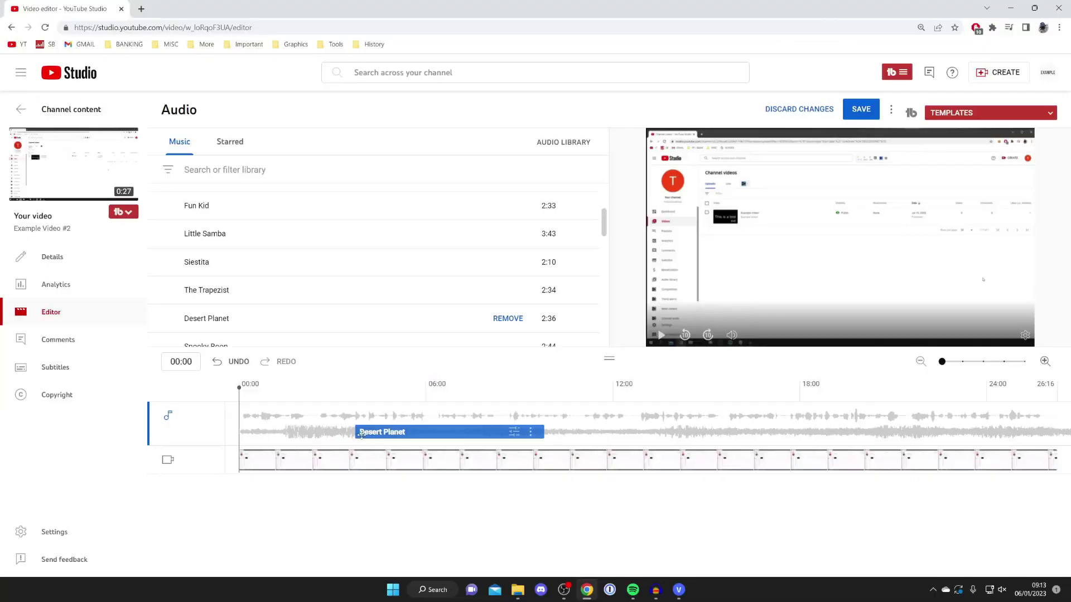
Extend the Desert Planet clip from 00:00 to the end of the timeline
left_click_drag(358, 432, 239, 432)
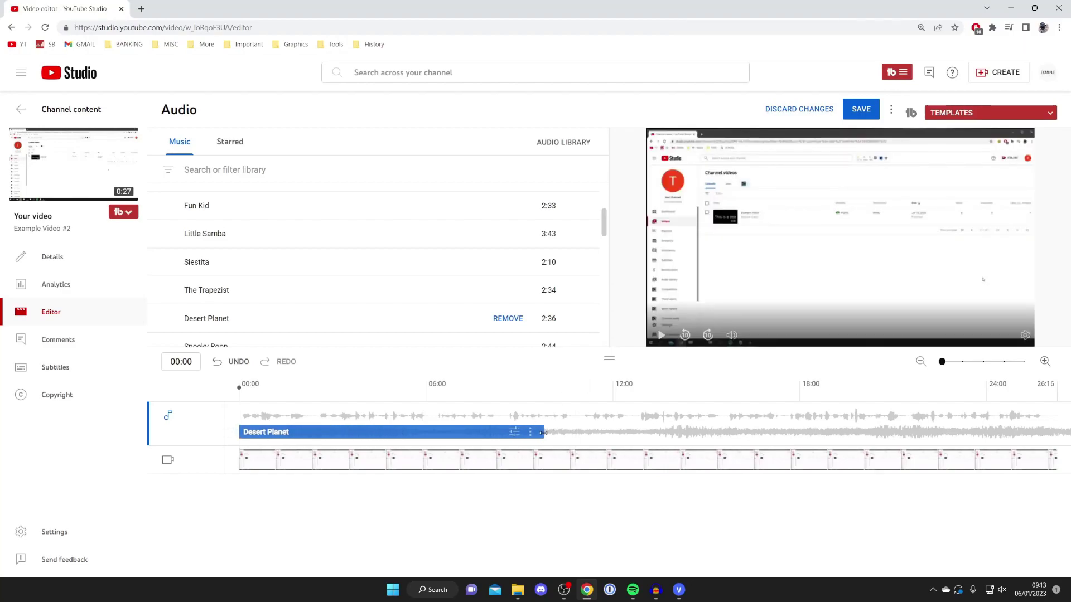
left_click_drag(542, 432, 1058, 432)
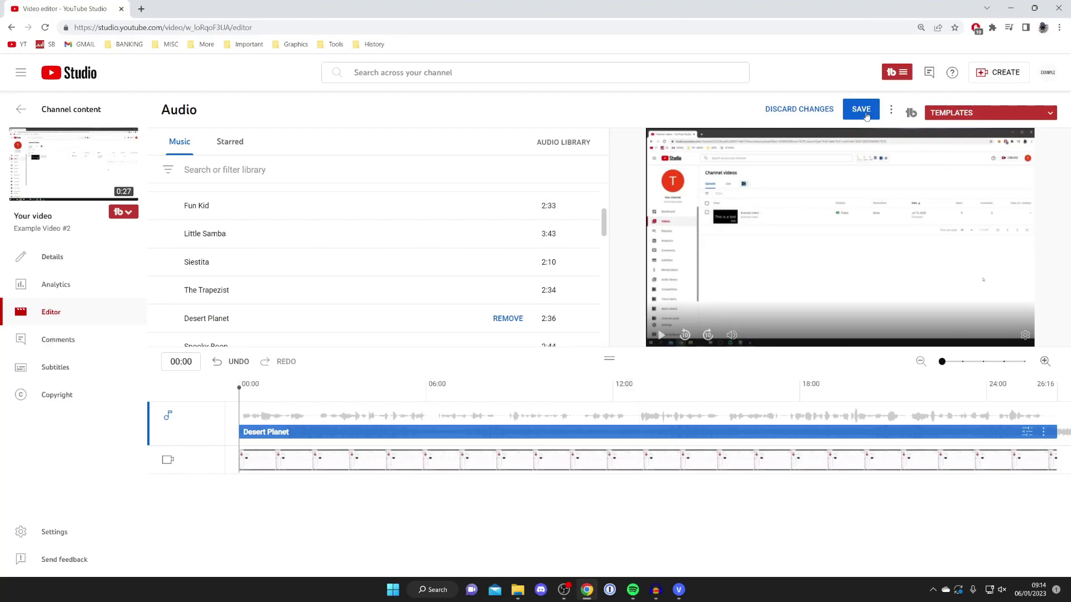
left_click(866, 116)
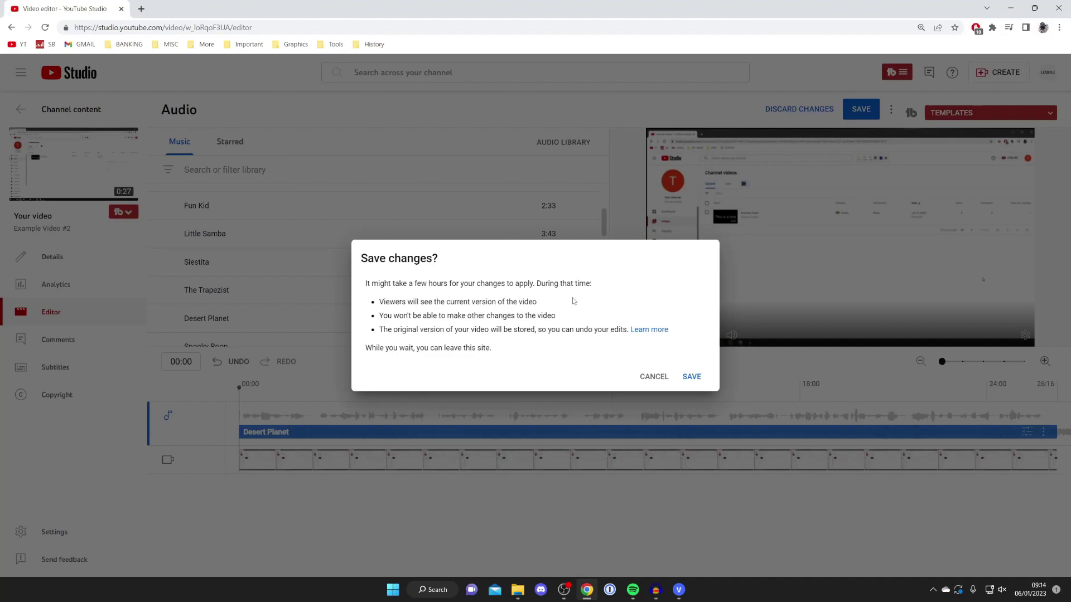
Confirm the Save changes dialog so the edited video begins processing
left_click(693, 377)
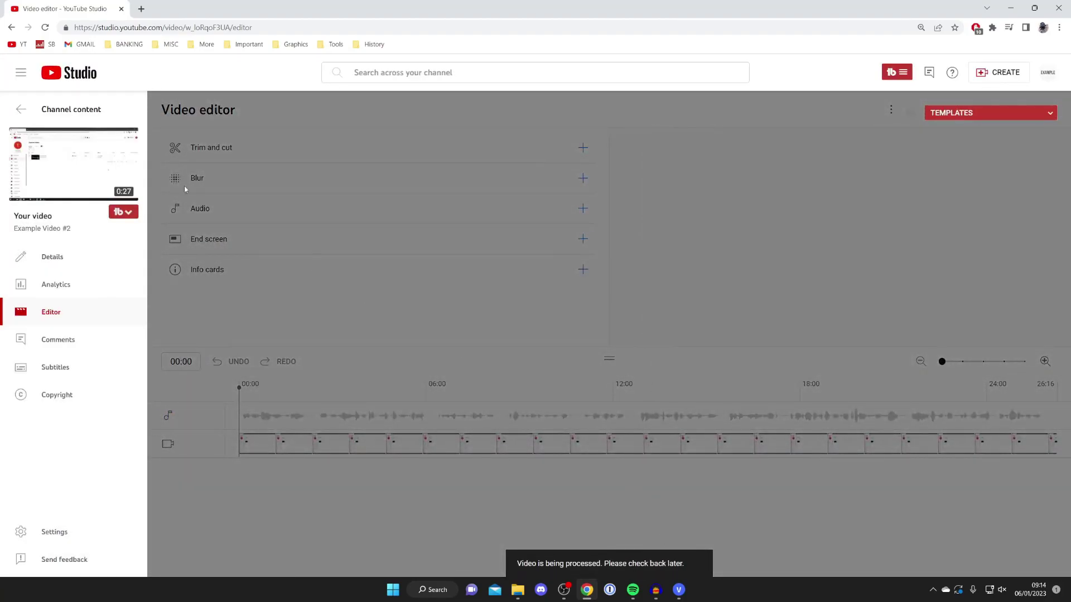
Go back to Channel content to see Example Video #2 processing
left_click(87, 114)
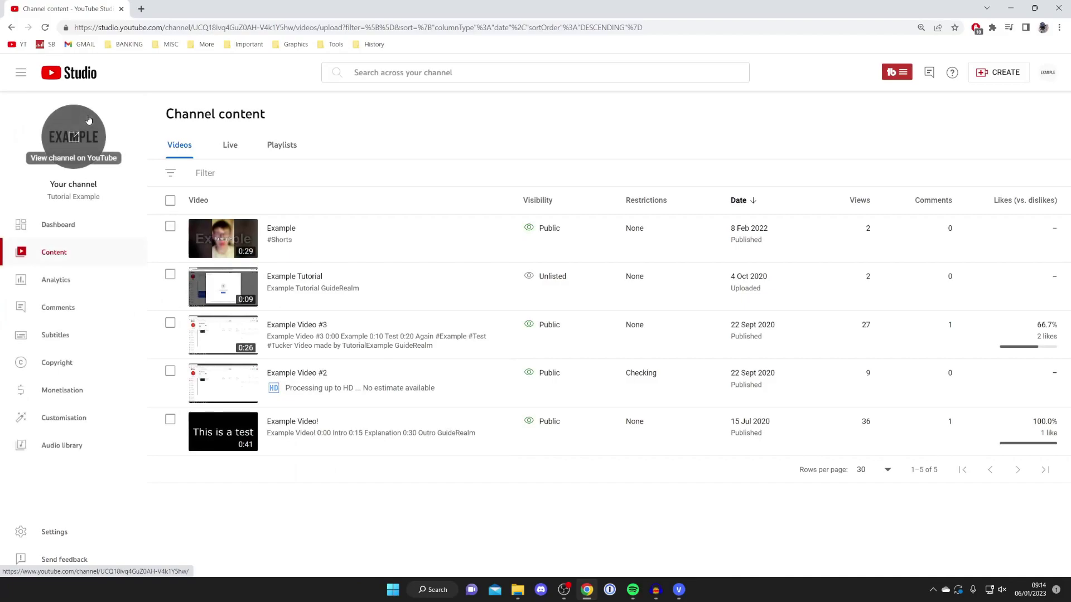